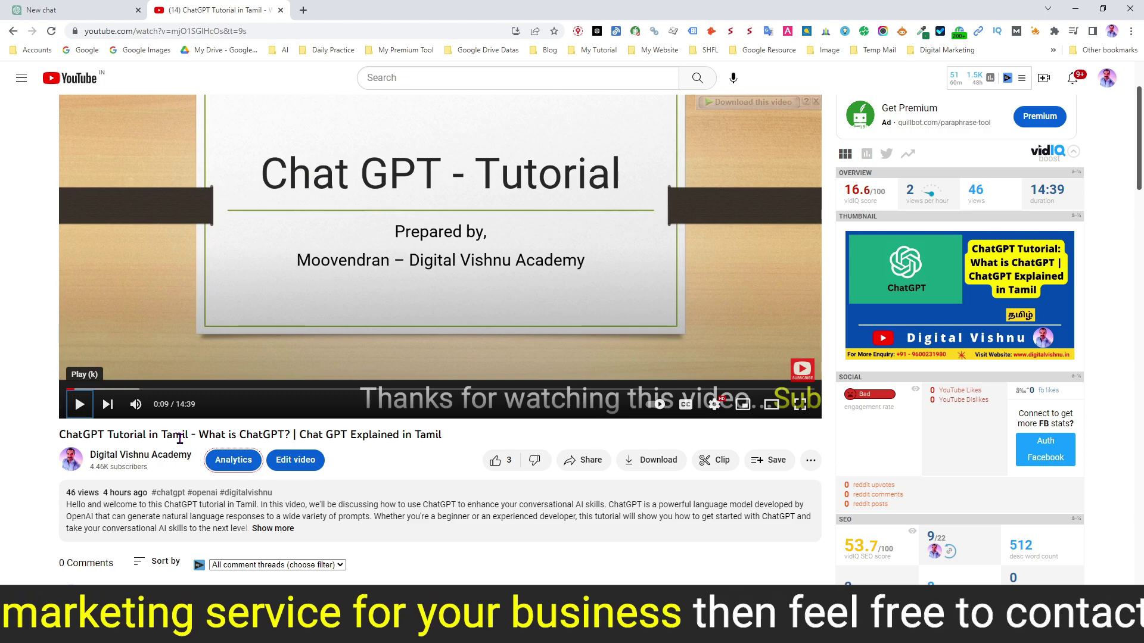
Step: Switch to the ChatGPT page in Chrome and browse the AIPRM public prompts down to the end of the list and back
left_click(48, 10)
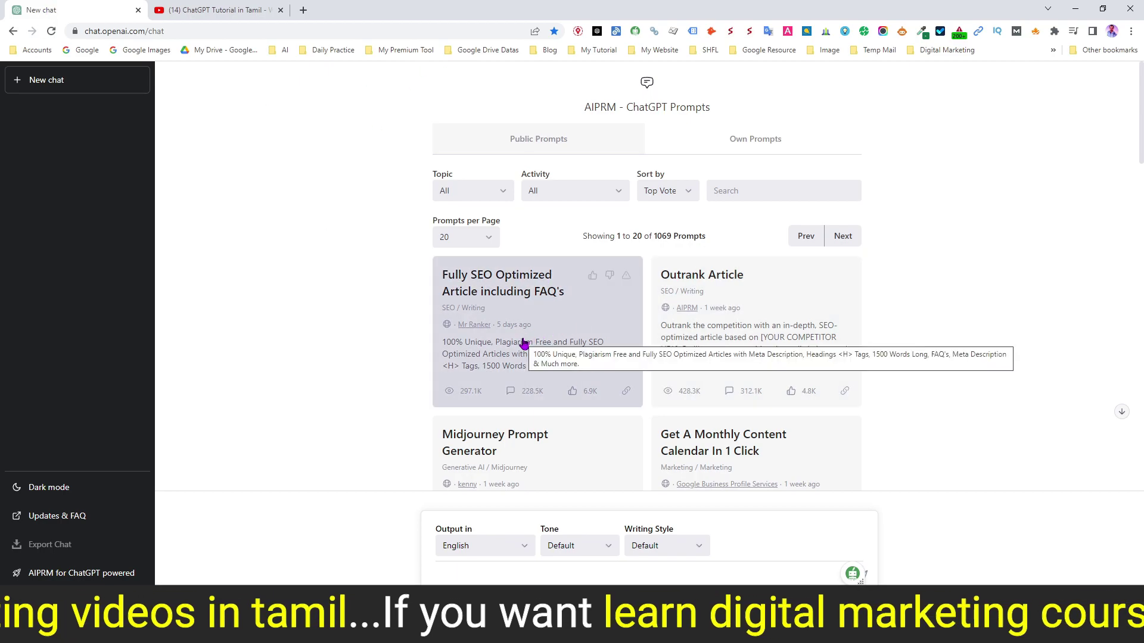
scroll(523, 343, "down", 3)
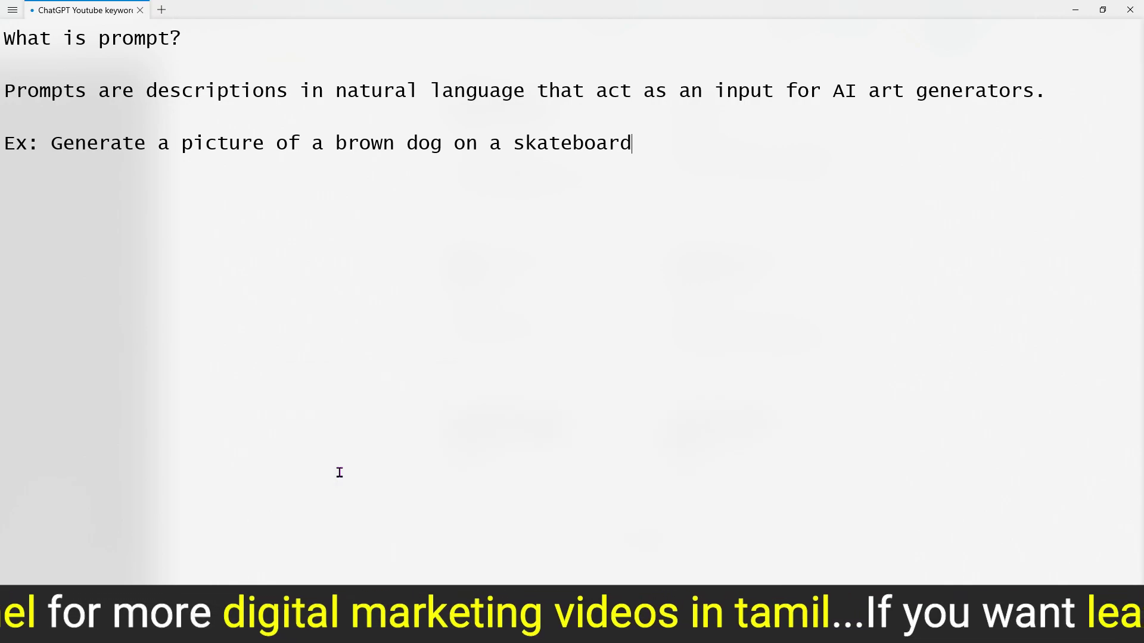
key("alt+Tab")
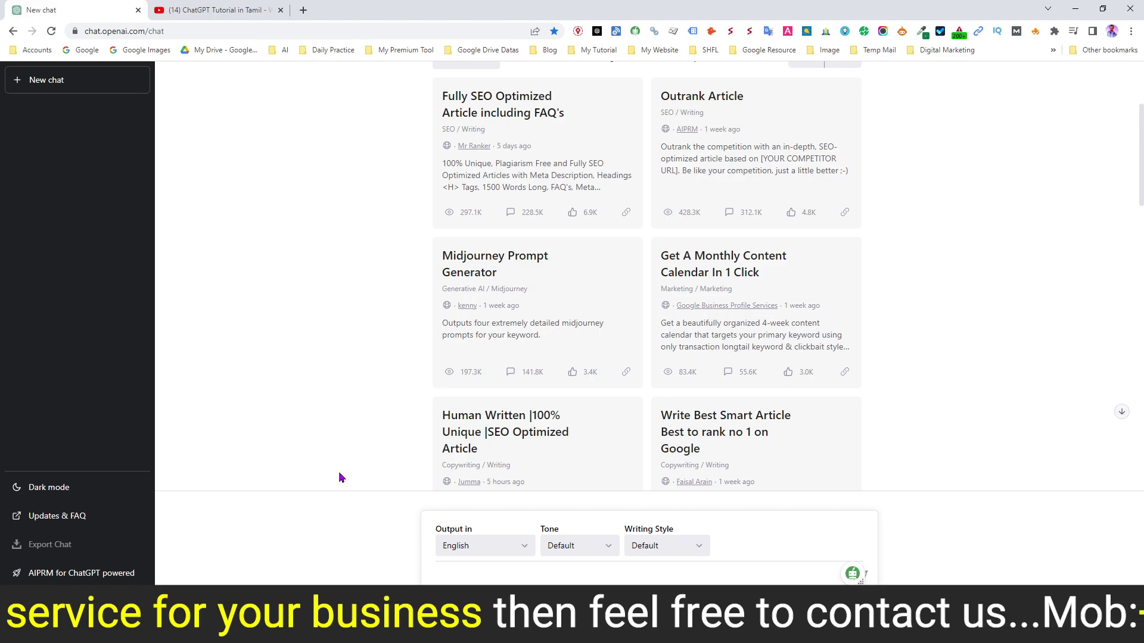
scroll(337, 316, "down", 15)
scroll(337, 320, "down", 8)
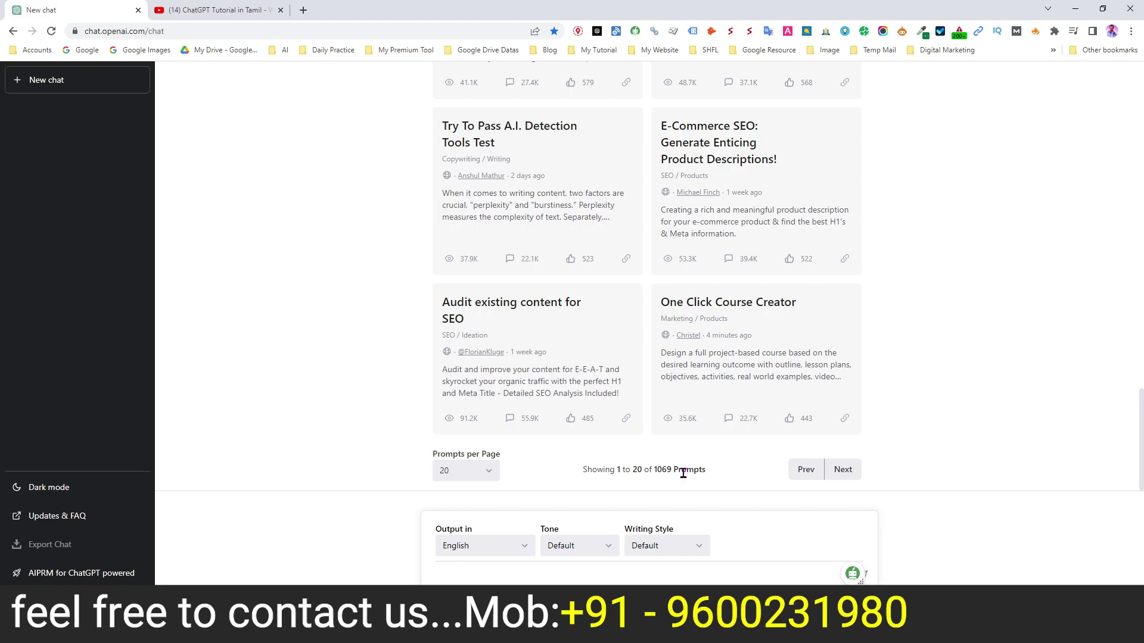
left_click_drag(1140, 470, 1141, 120)
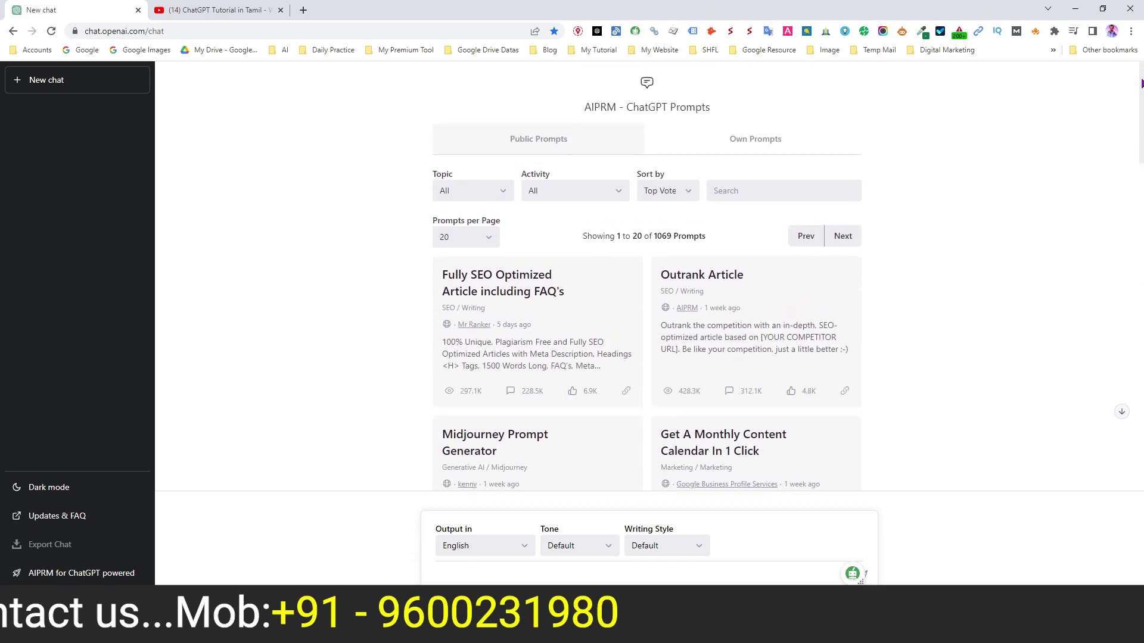
Step: Search the public prompts for "content" and for "youtube", and look through the YouTube prompt cards
type("content")
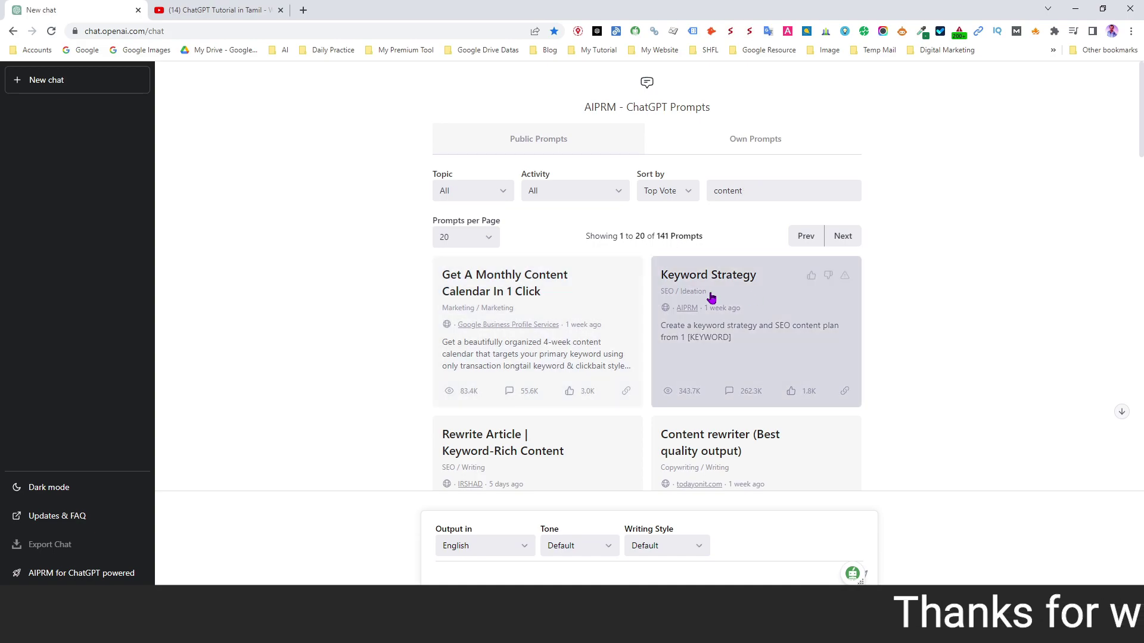
left_click_drag(759, 189, 704, 195)
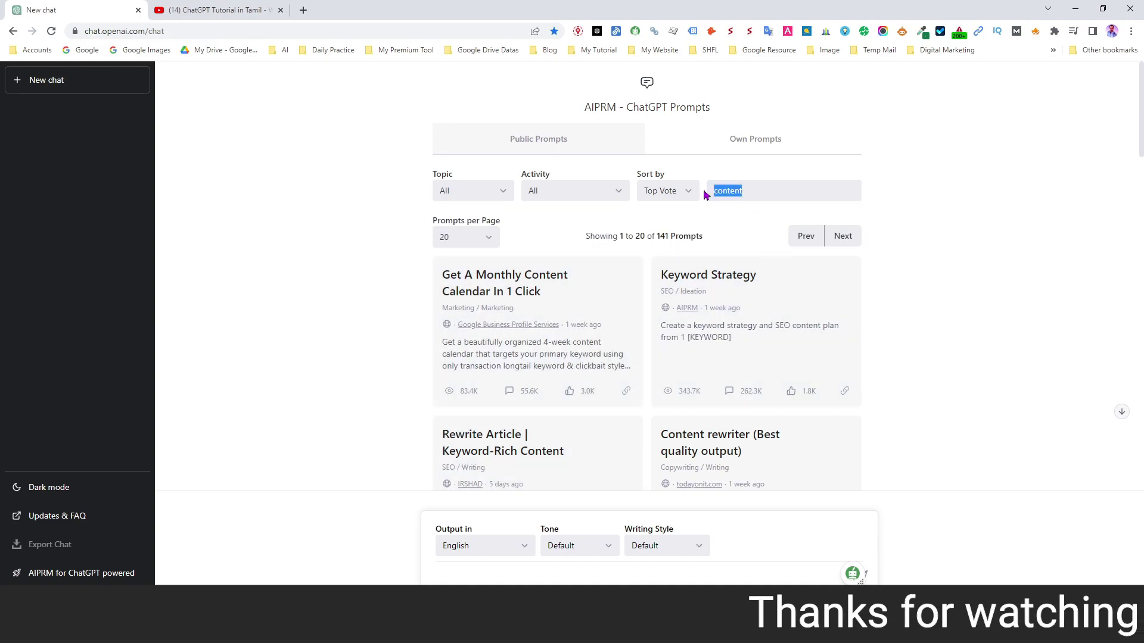
type("youtube")
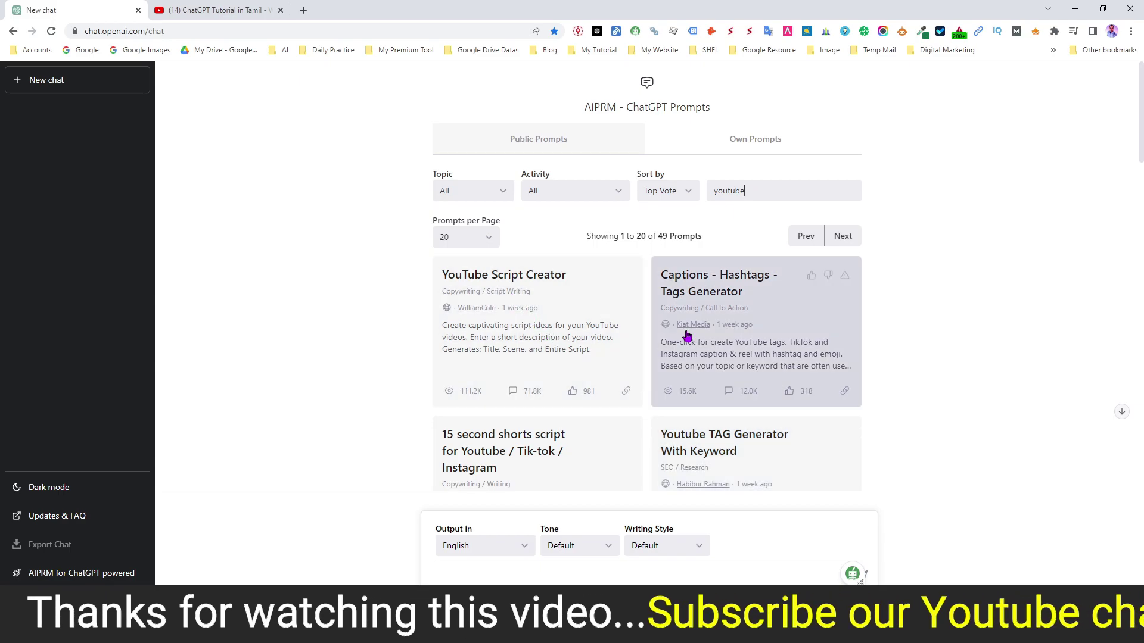
scroll(655, 332, "down", 2)
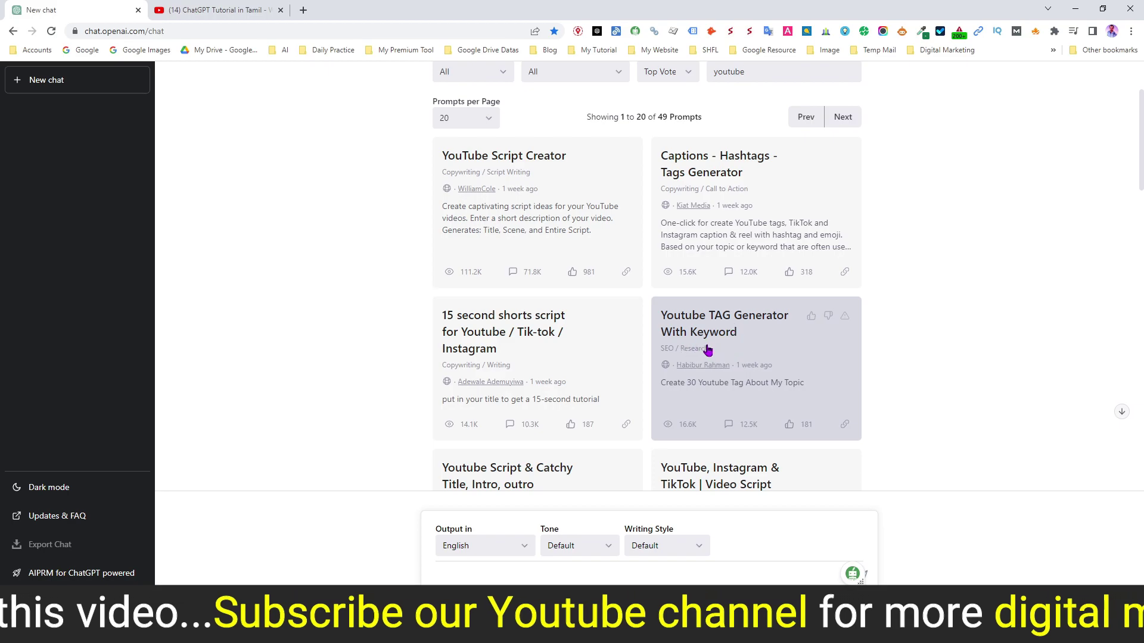
scroll(722, 350, "down", 6)
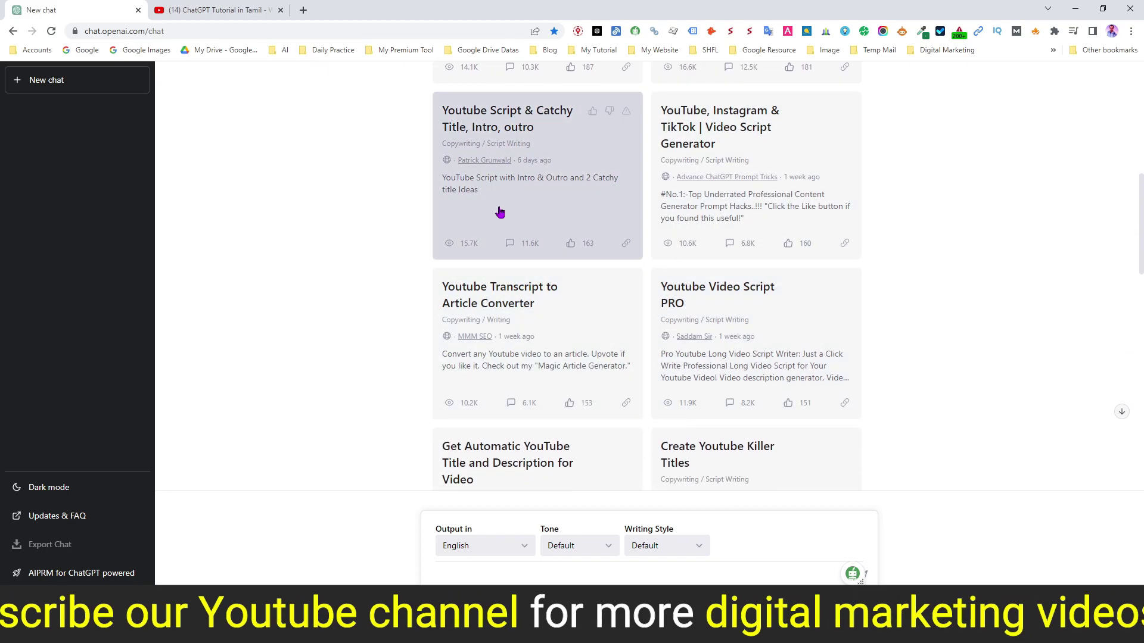
scroll(525, 271, "up", 5)
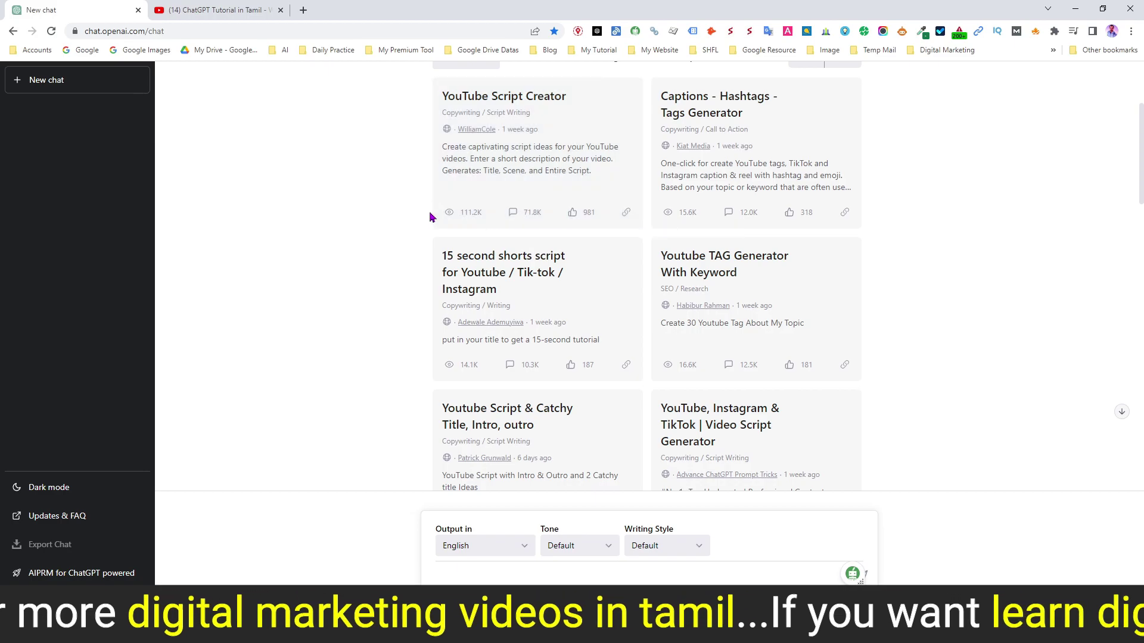
scroll(421, 224, "up", 3)
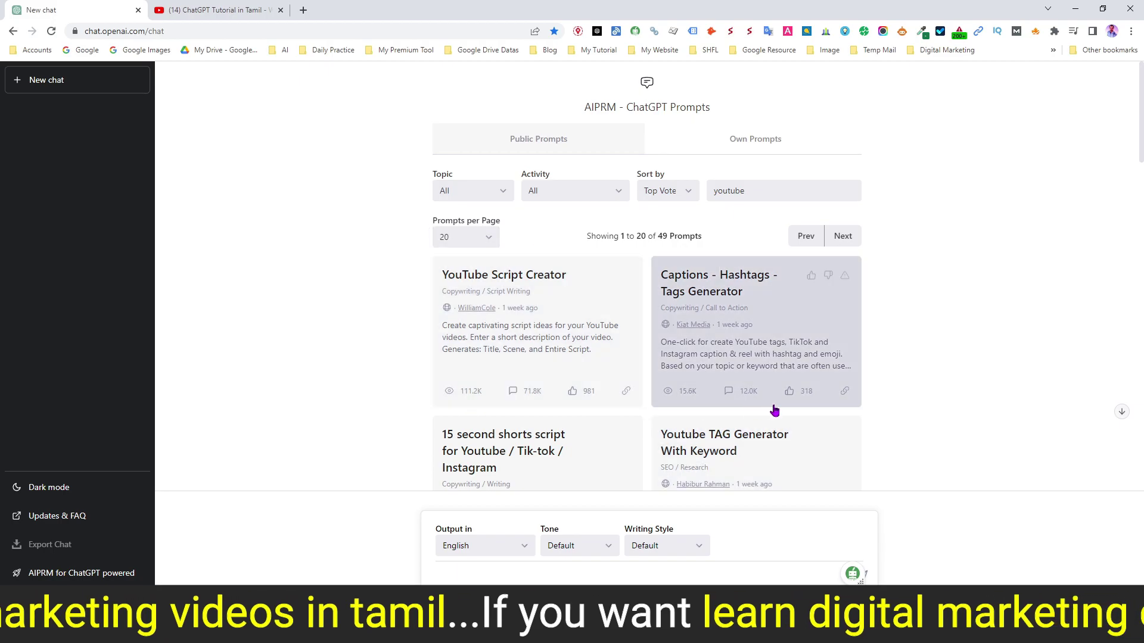
Step: Compare the YouTube prompts sorted by Latest Updates, by Top Views and finally by Top Votes
left_click(670, 191)
left_click(678, 234)
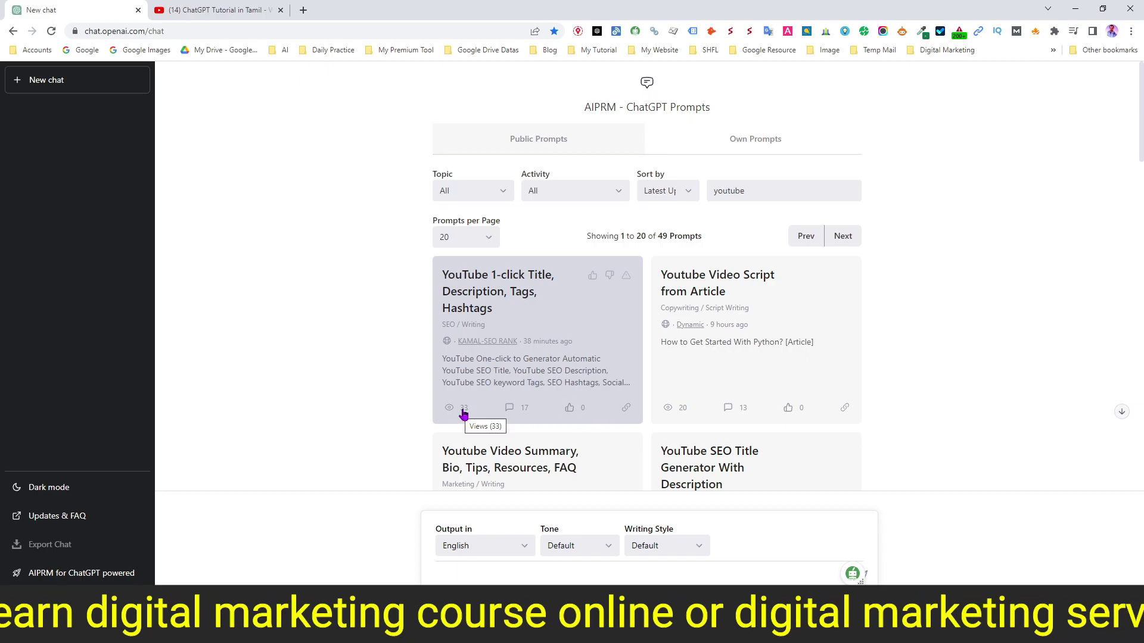
left_click(653, 194)
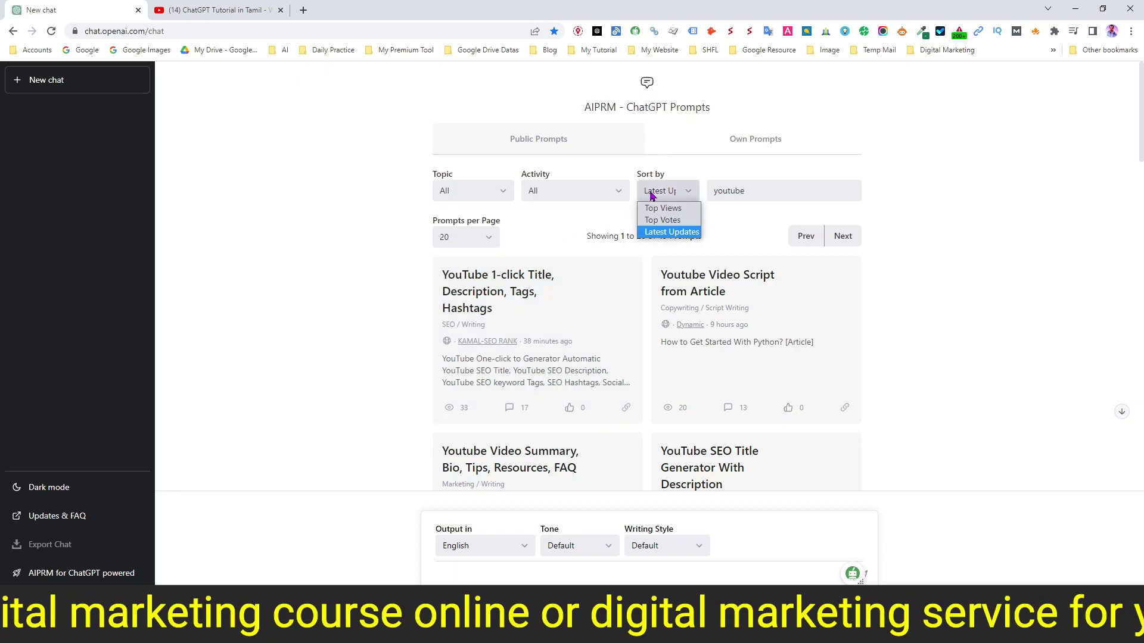
left_click(661, 210)
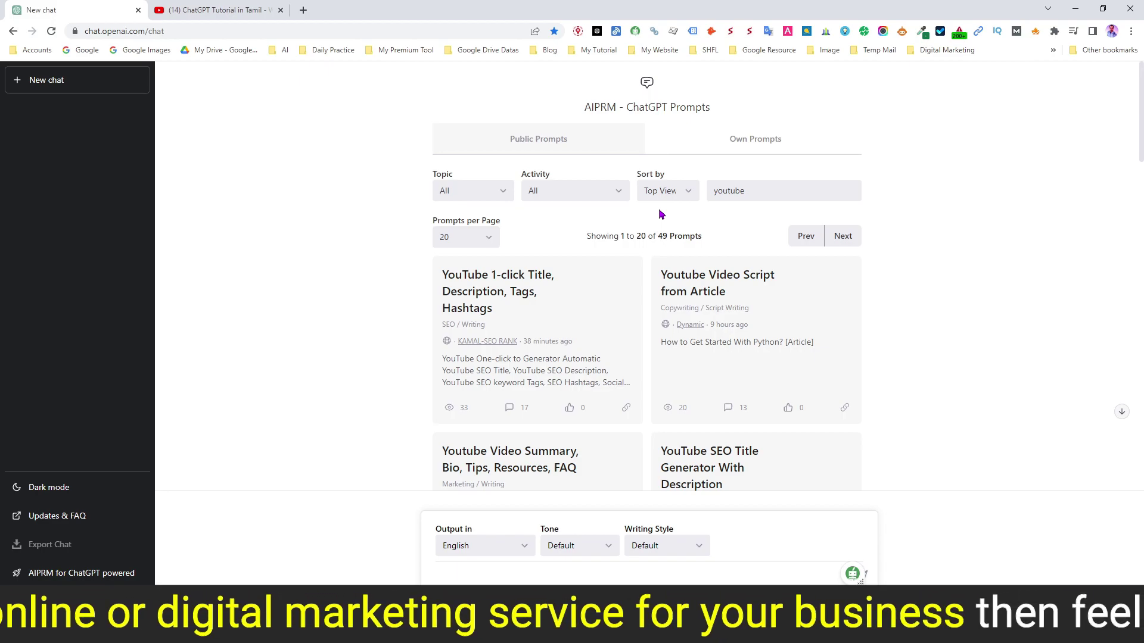
left_click(685, 190)
left_click(663, 207)
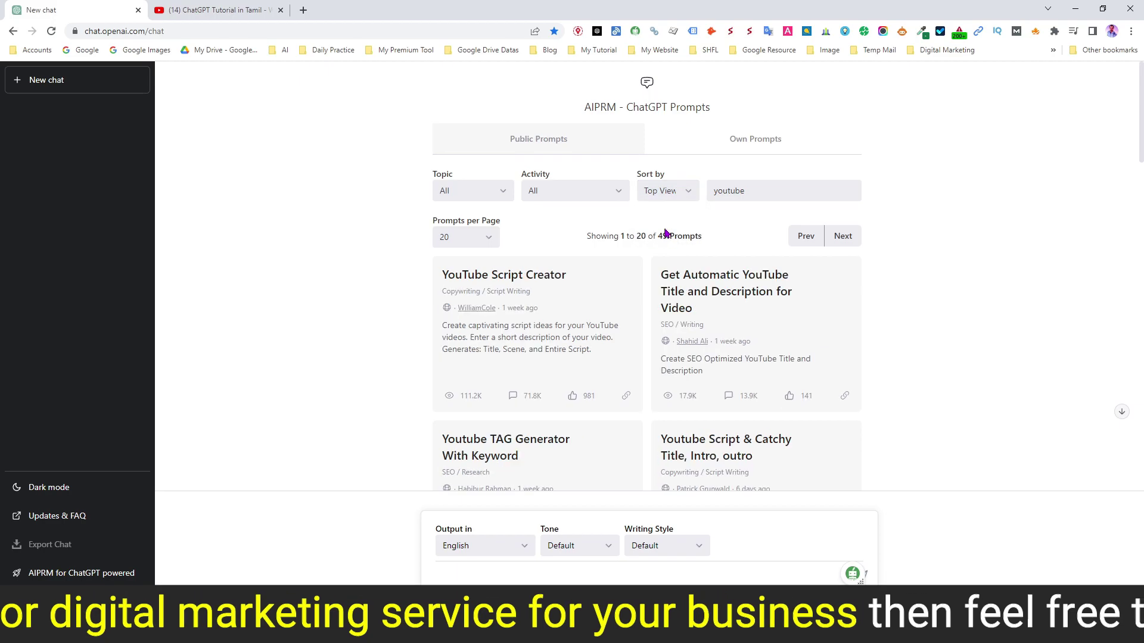
left_click(673, 192)
left_click(667, 220)
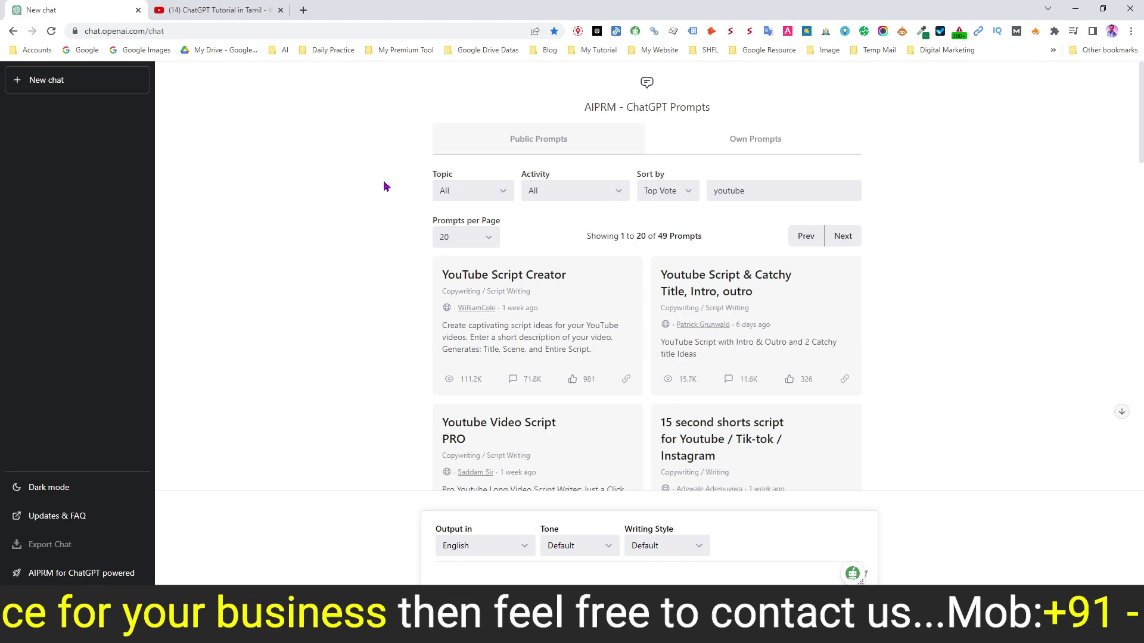
Step: Review the Topic and Activity filter options, leaving both at All, and select the search term "youtube"
left_click(458, 192)
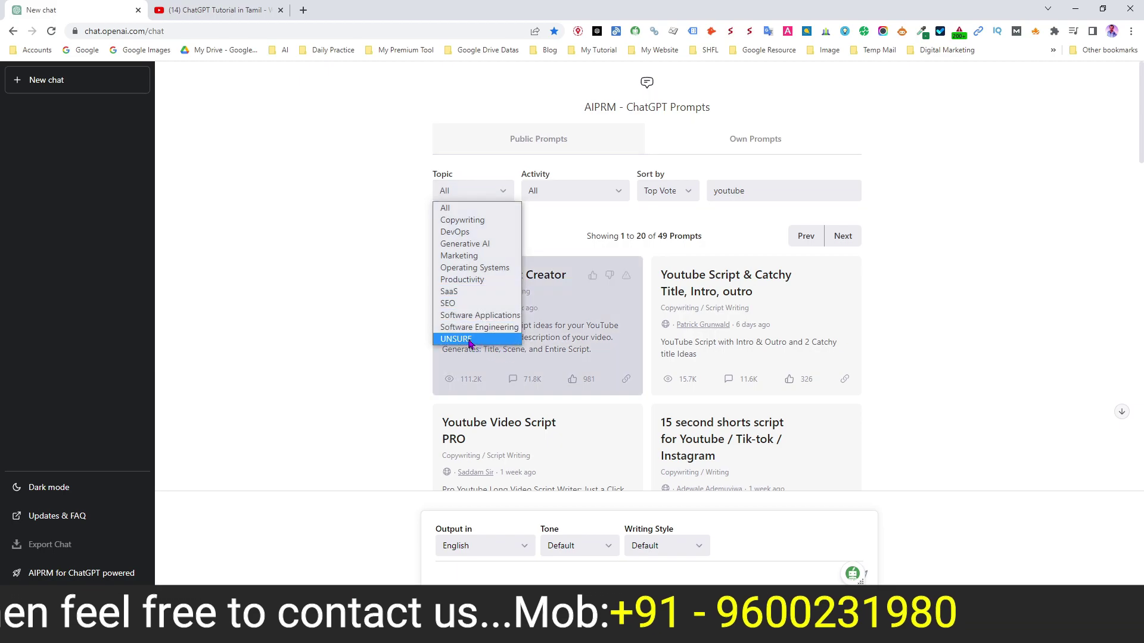
left_click(447, 208)
left_click(576, 196)
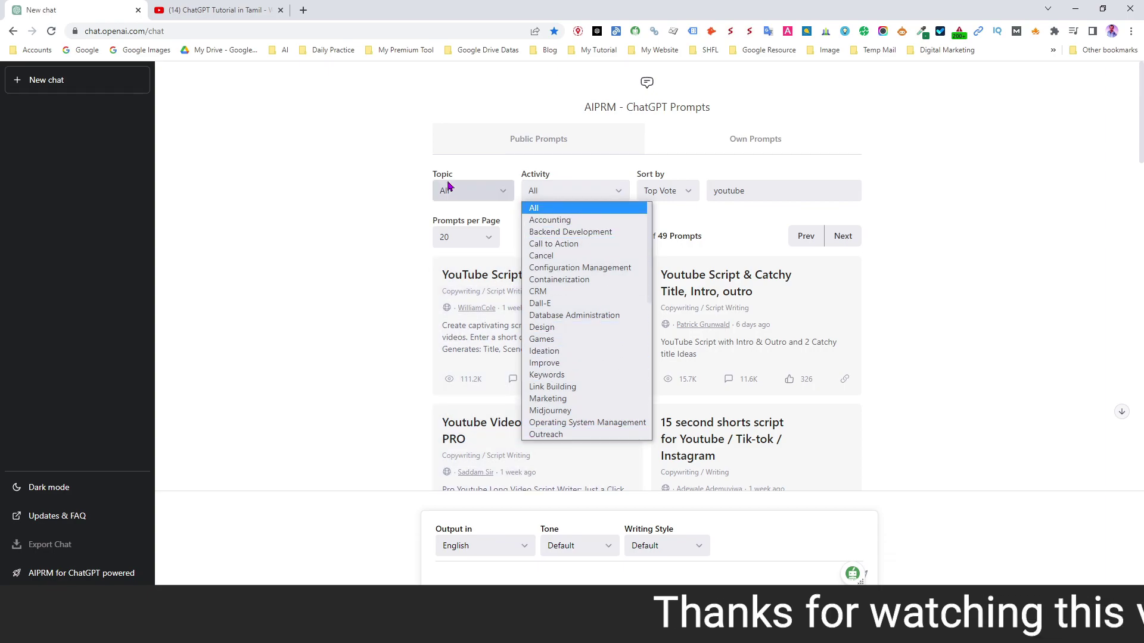
left_click(346, 223)
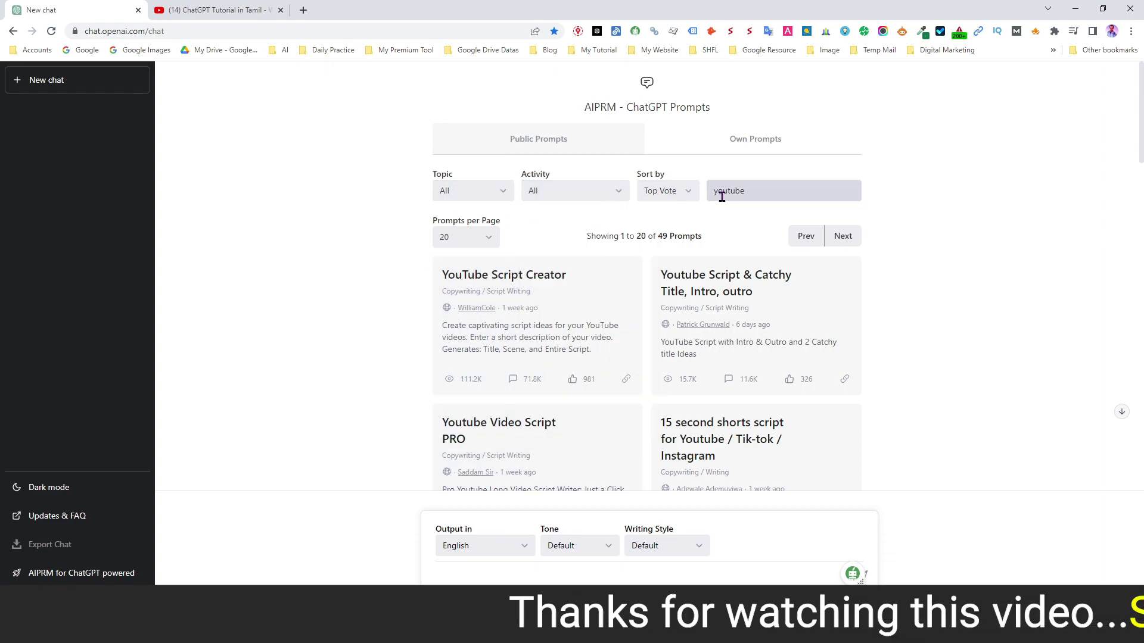
double_click(742, 190)
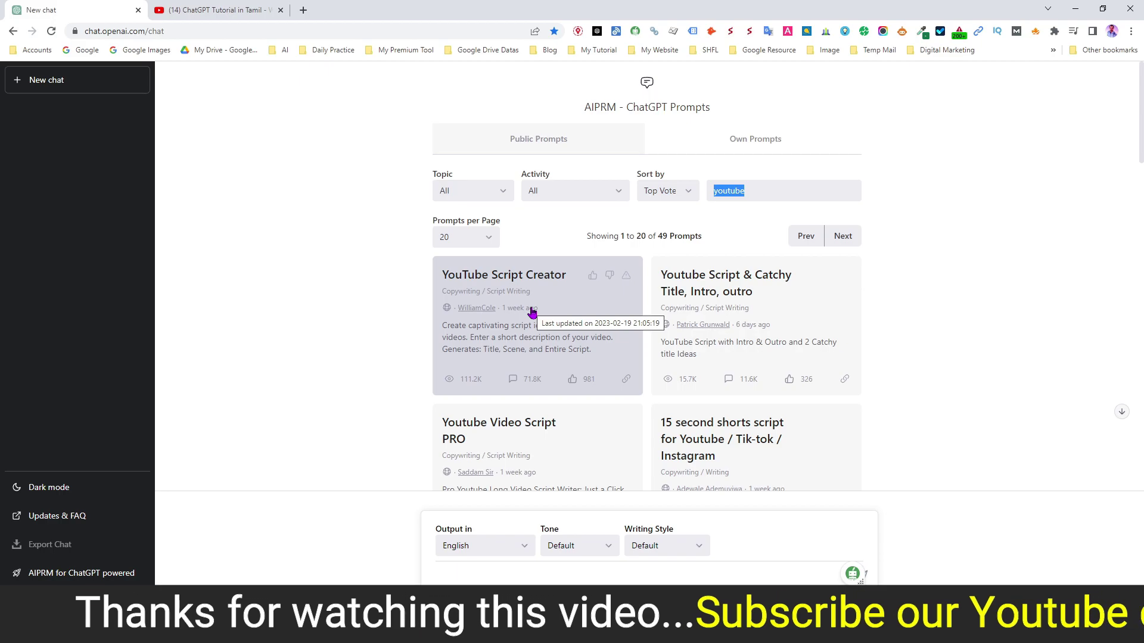
Step: View the form for adding a new prompt template under Own Prompts and cancel it
left_click(761, 145)
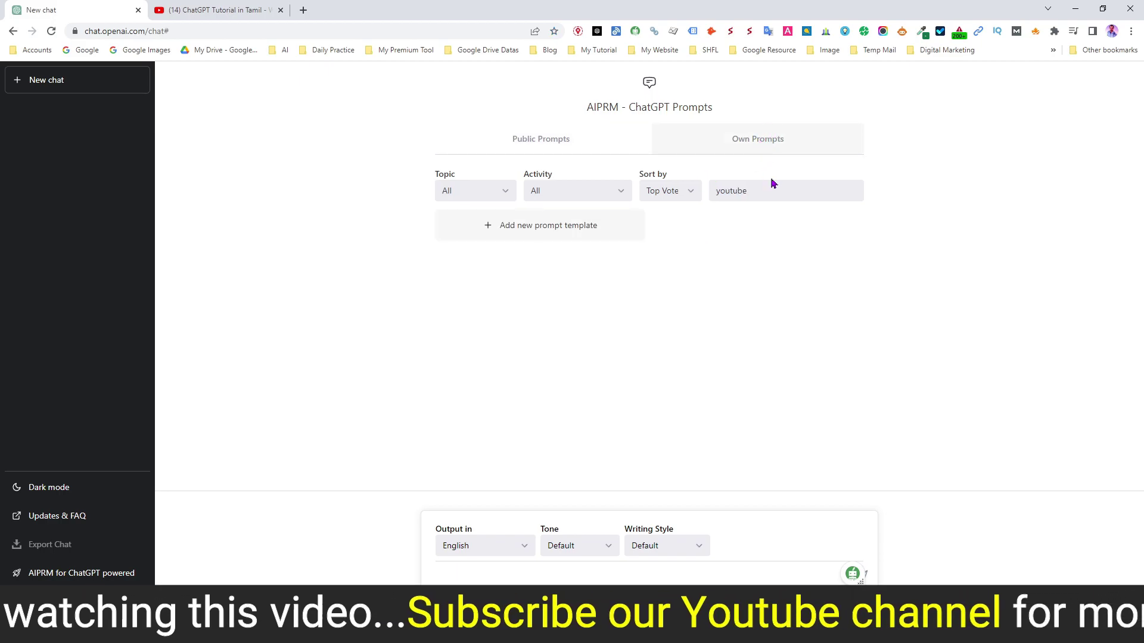
left_click(570, 232)
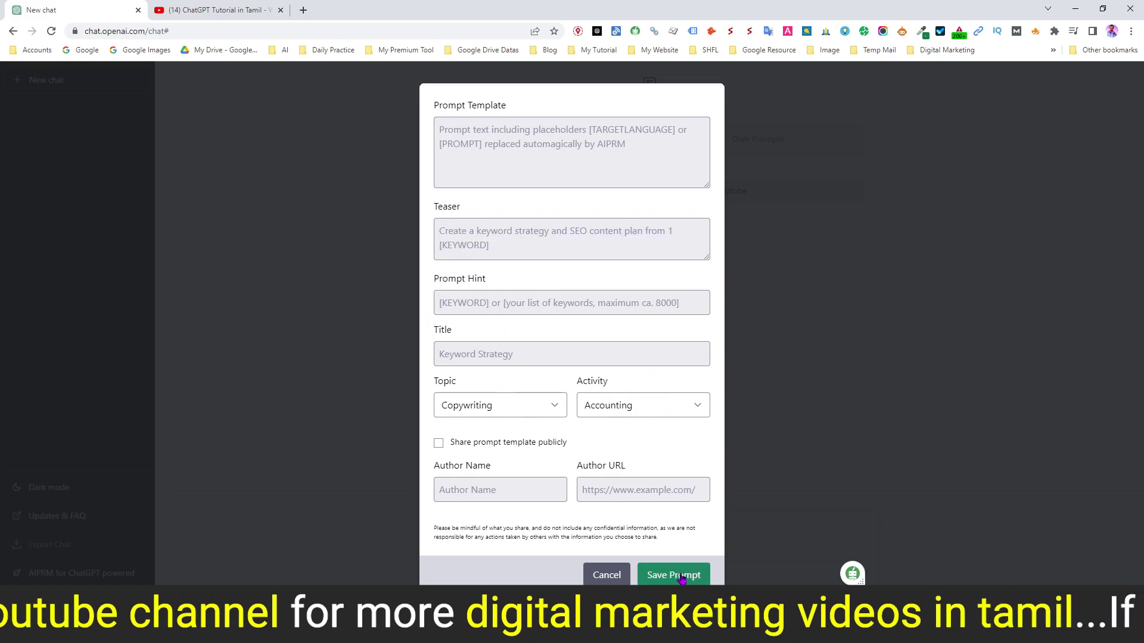
left_click(606, 575)
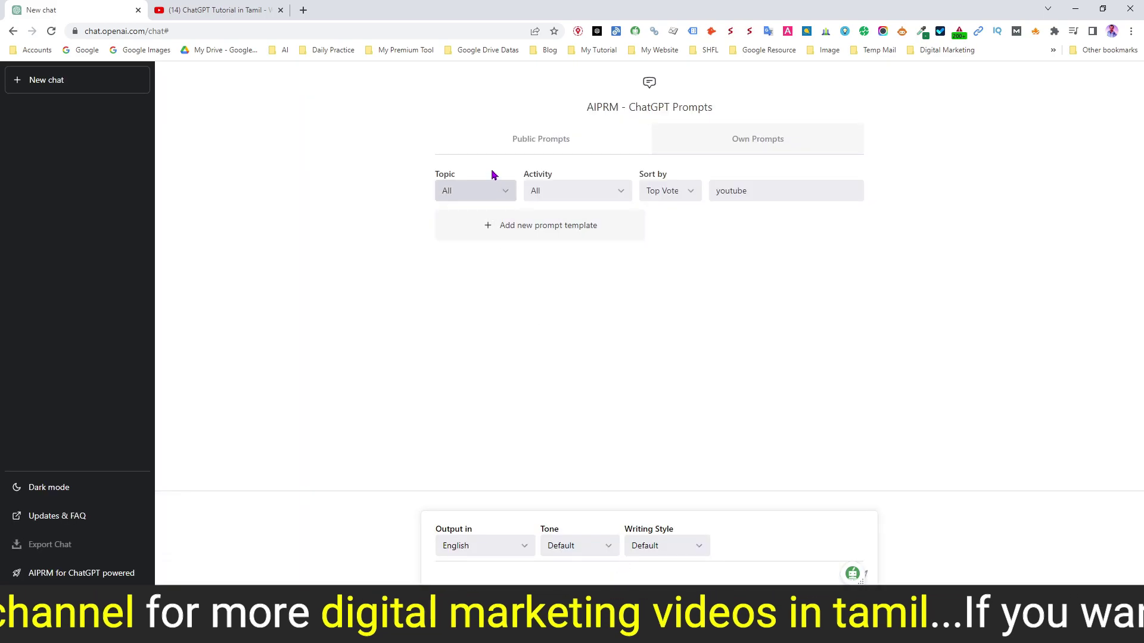
Step: Return to the public prompts and look through the YouTube prompts on the first page
left_click(531, 145)
scroll(529, 148, "down", 5)
scroll(529, 148, "down", 5)
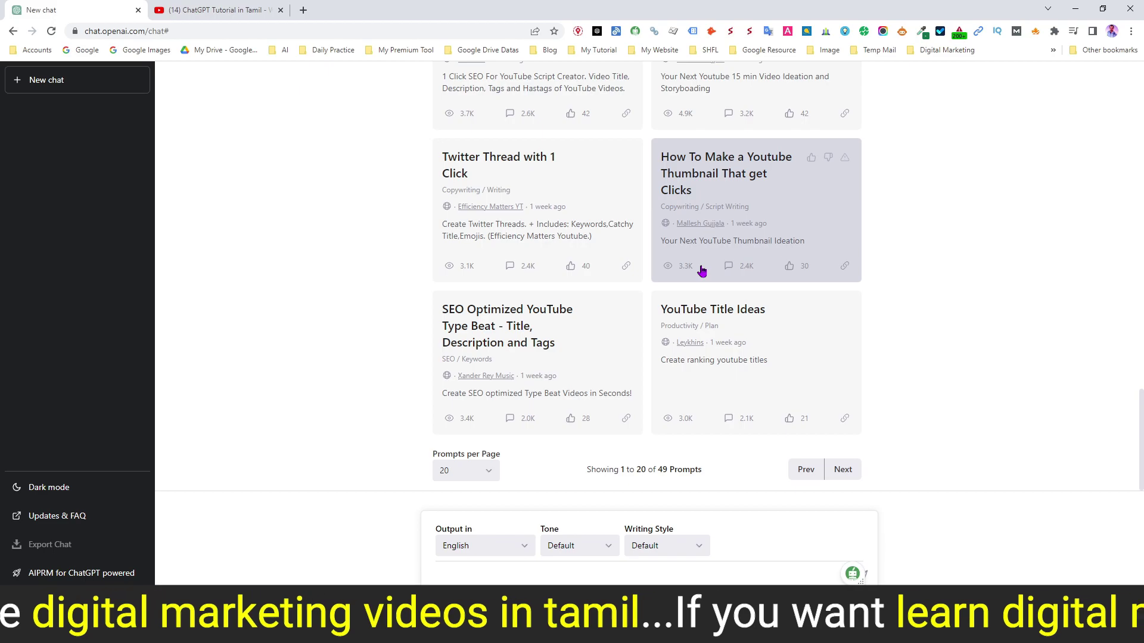
scroll(556, 263, "up", 10)
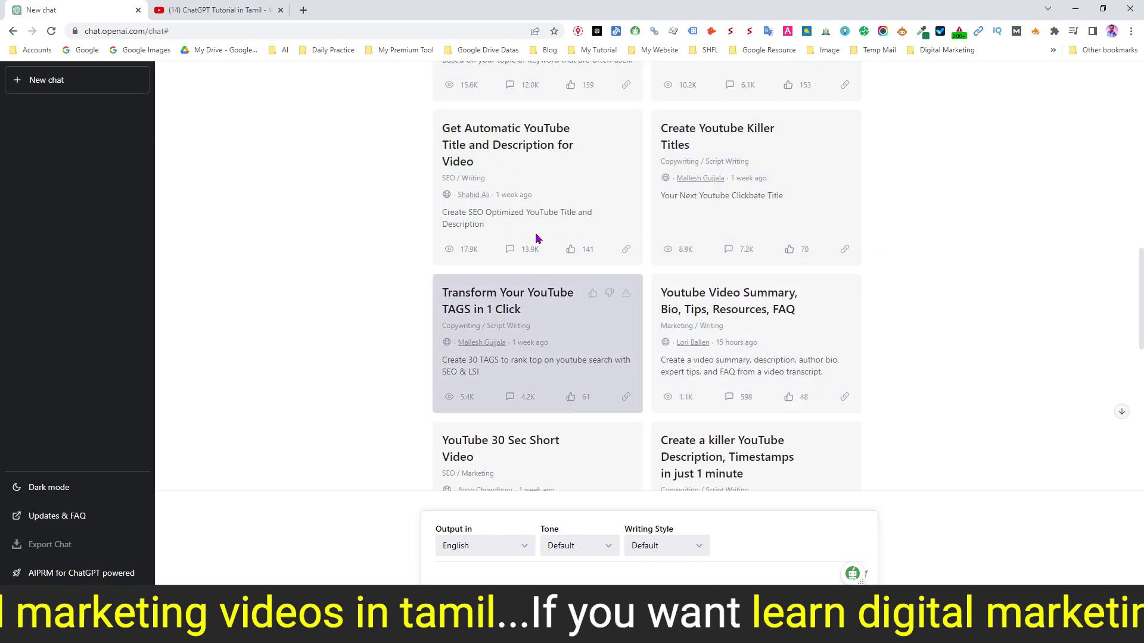
scroll(595, 250, "up", 5)
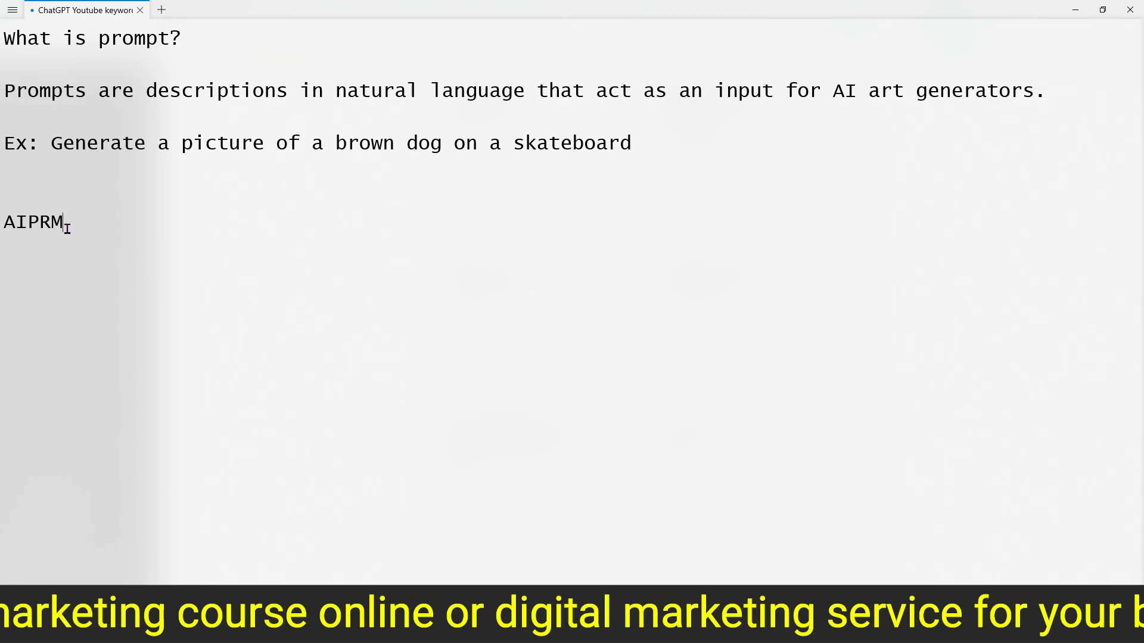
Step: Leave the notes, switch to the other Chrome window and search for "chrome addons" in a new tab
left_click(1081, 15)
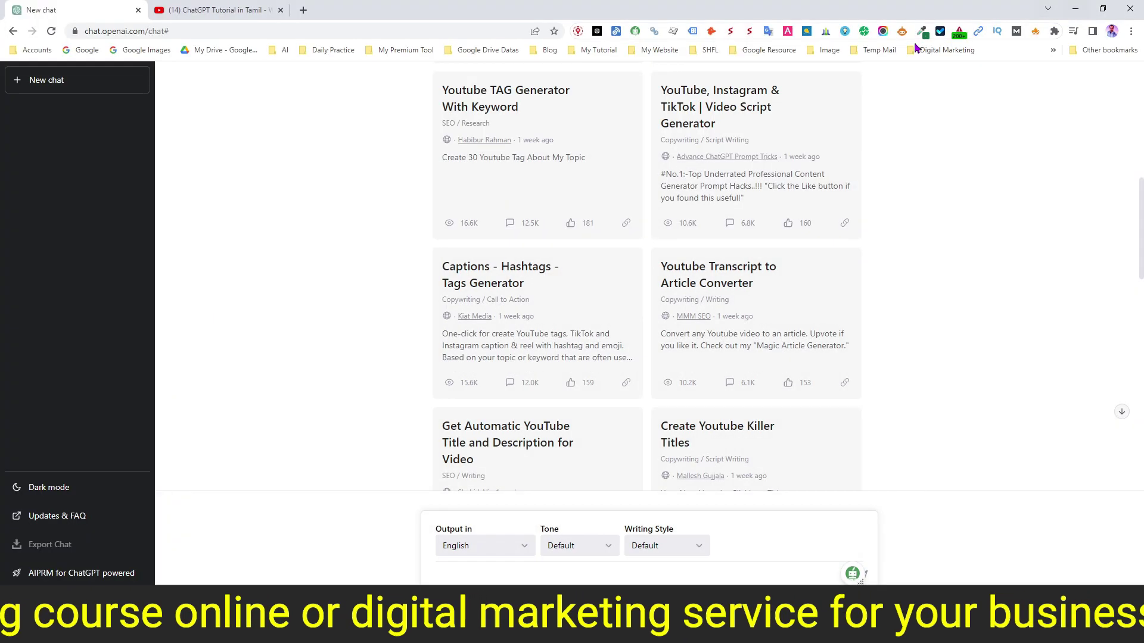
mouse_move(799, 631)
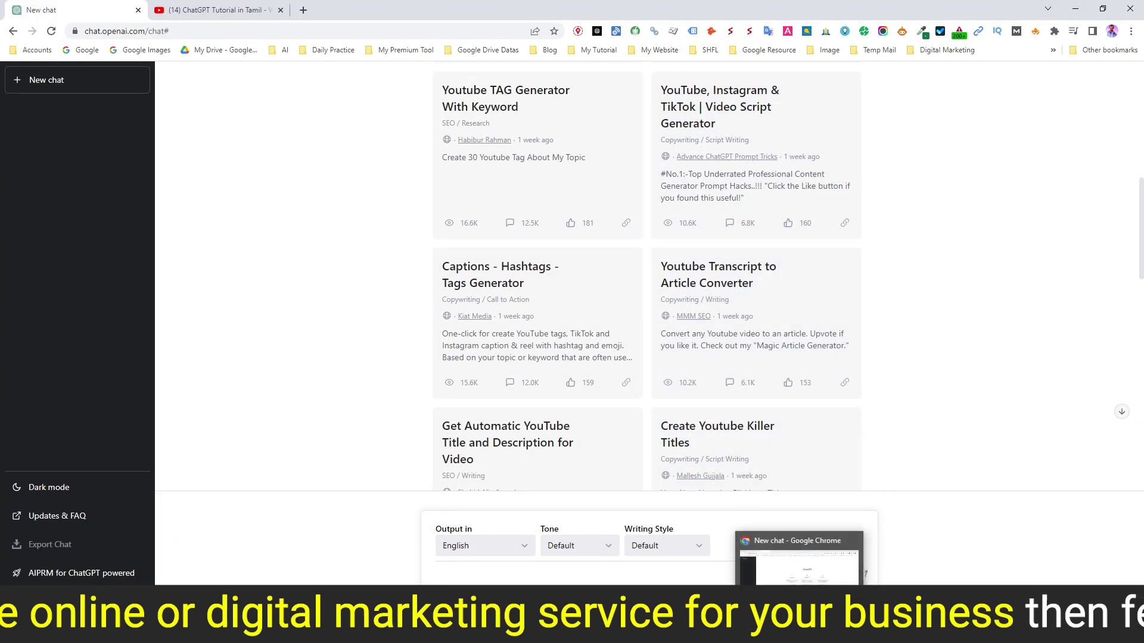
left_click(799, 563)
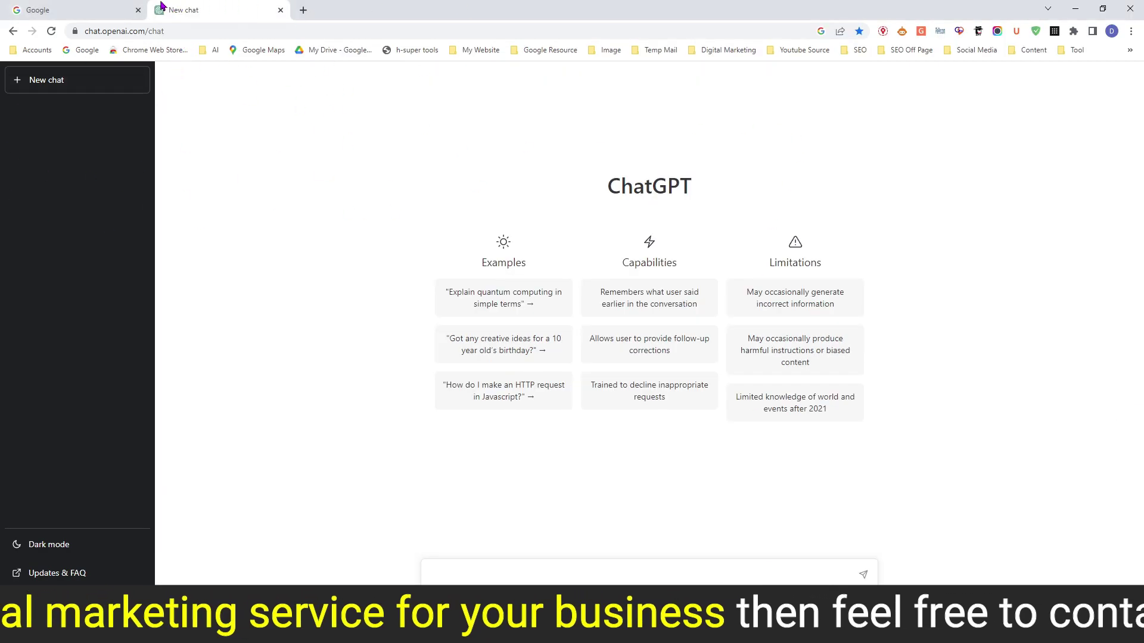
left_click(304, 16)
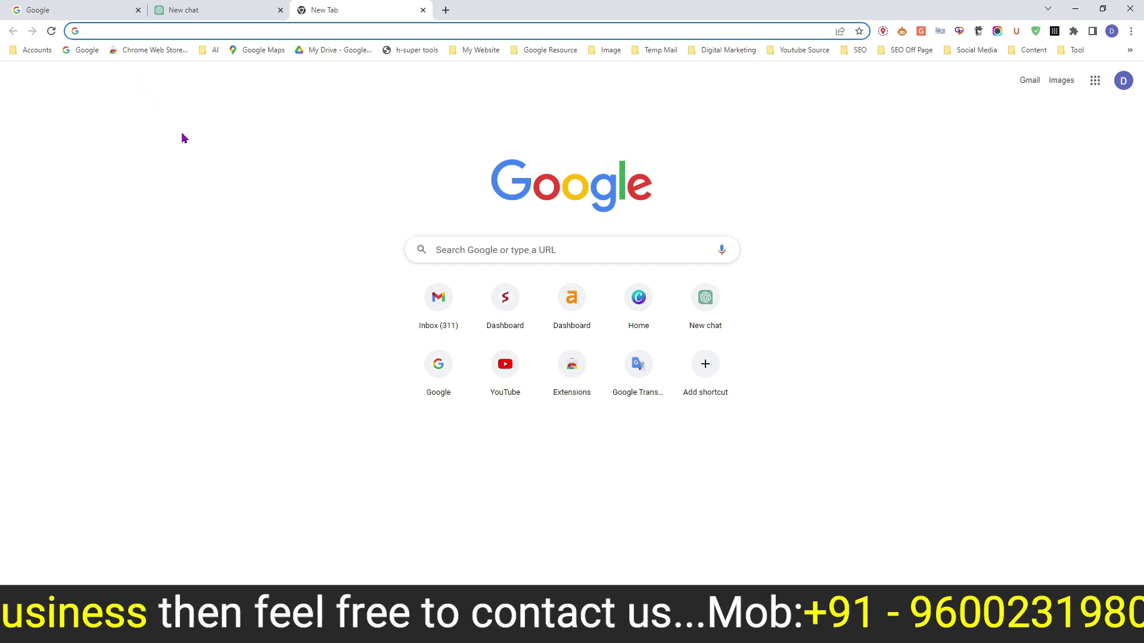
type("chrome ad")
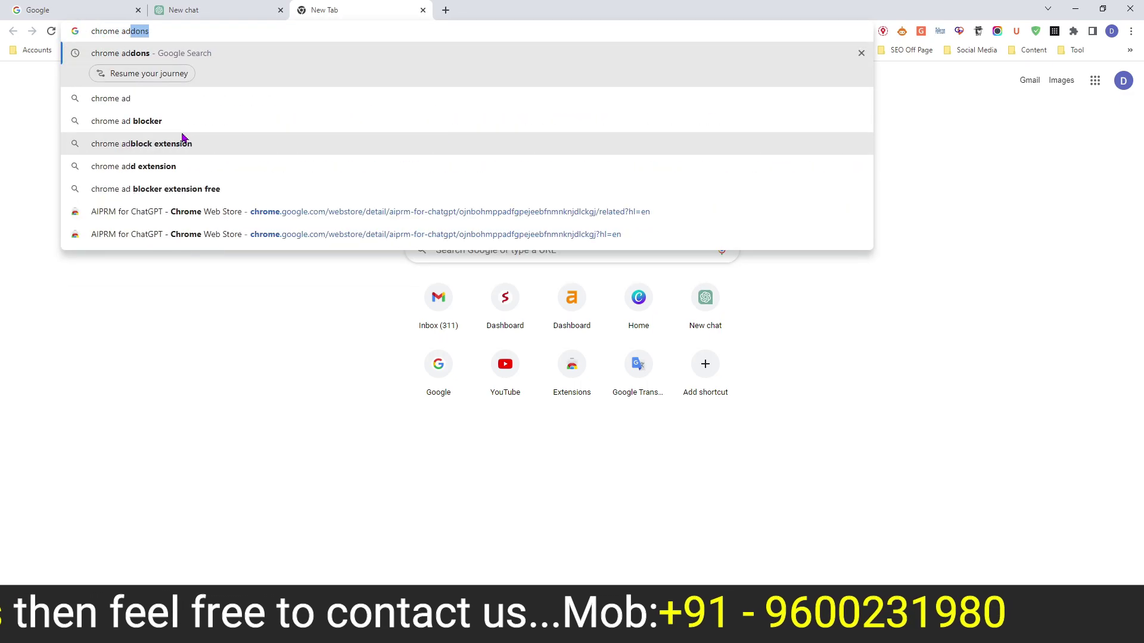
type("dons")
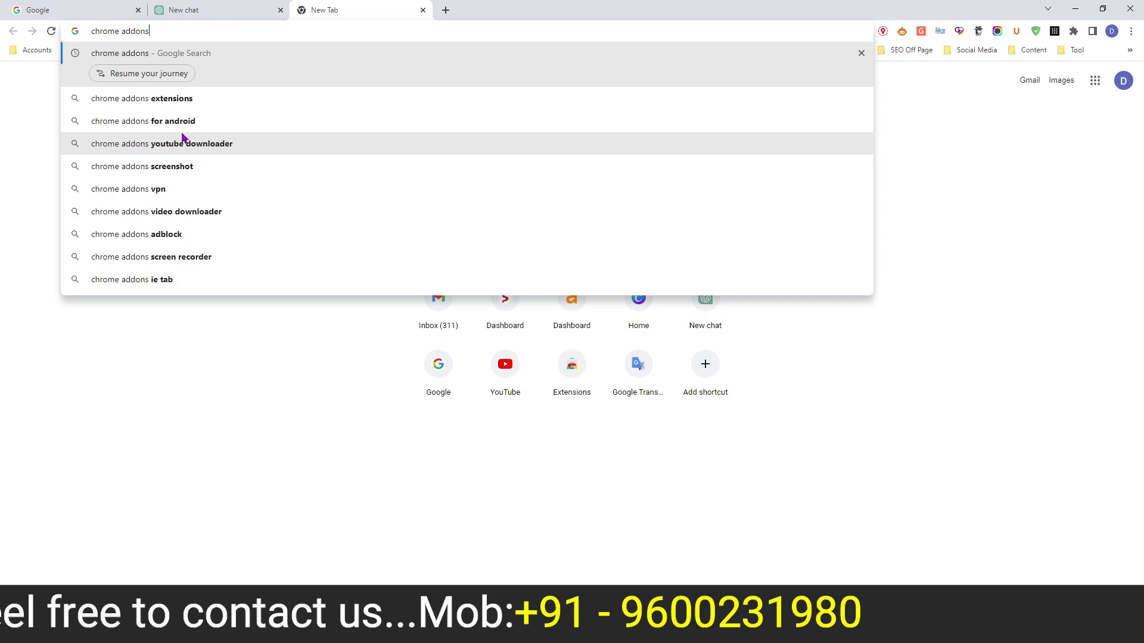
key("Return")
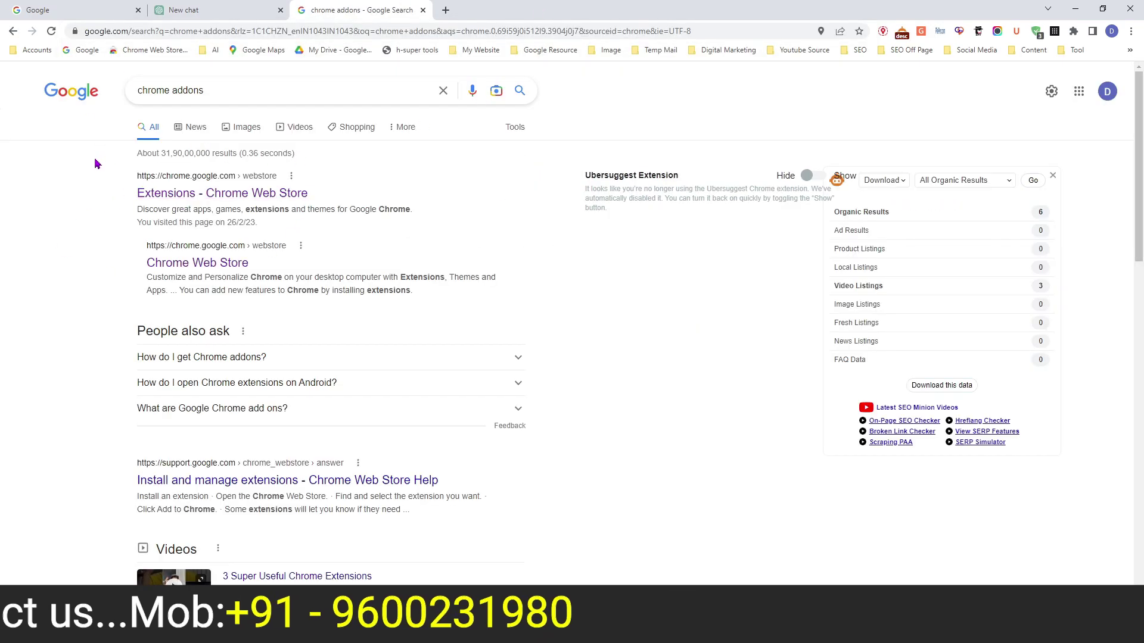
Step: Open the "Extensions - Chrome Web Store" search result in a new tab and switch to it
right_click(267, 199)
left_click(298, 205)
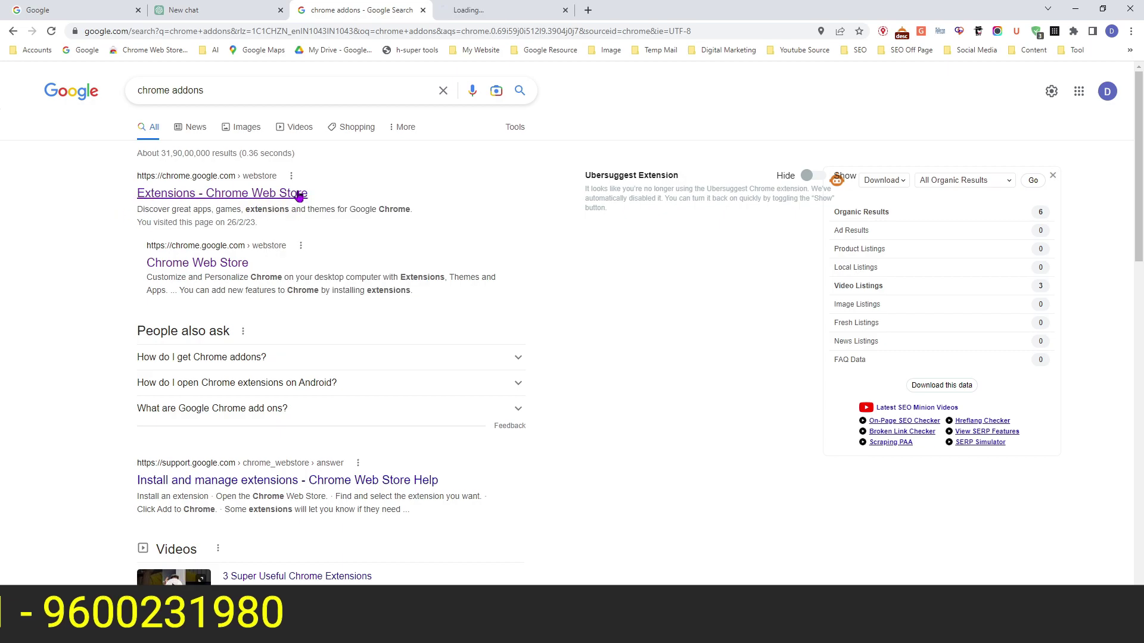
left_click(459, 18)
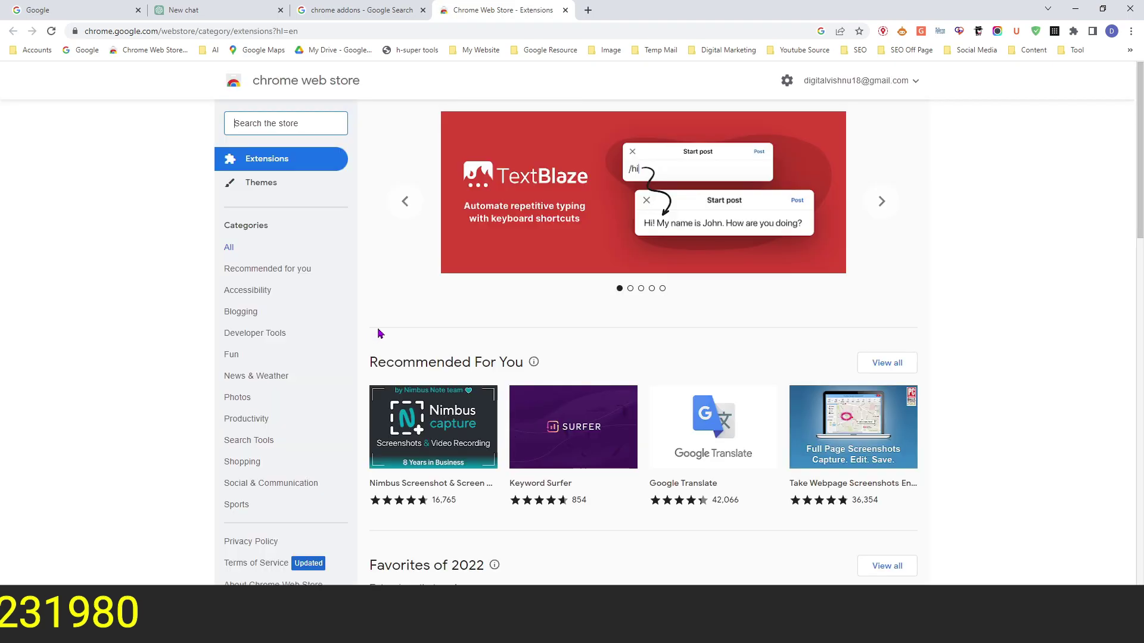
Step: Search the Chrome Web Store for AIPRM using the suggestion "aiprm for chatgpt"
left_click(262, 122)
type("AIP")
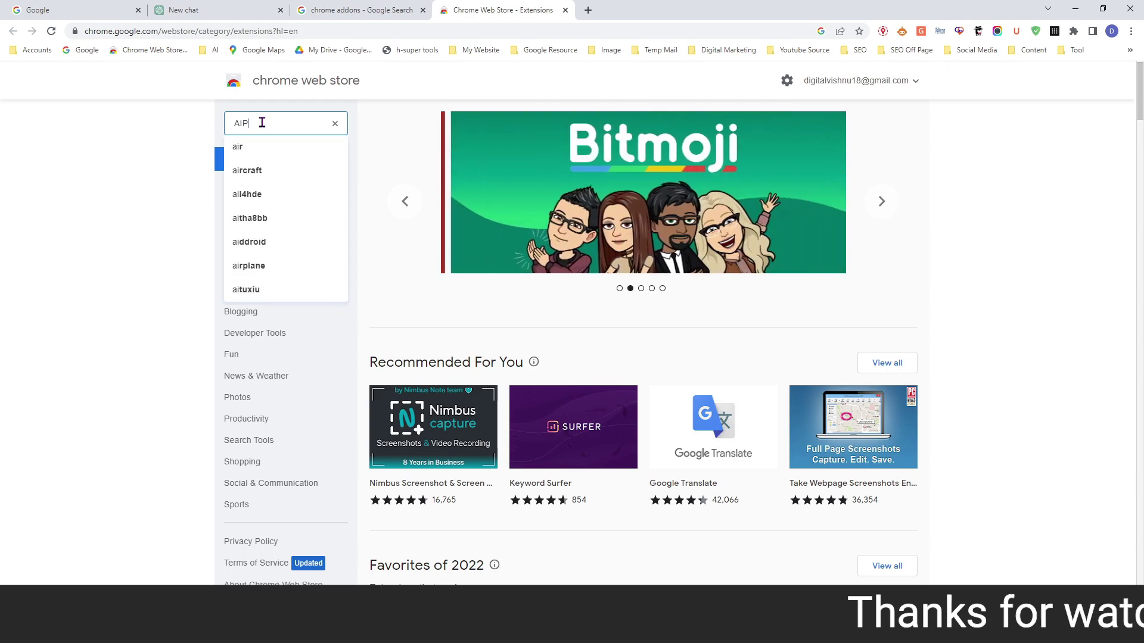
type("RM")
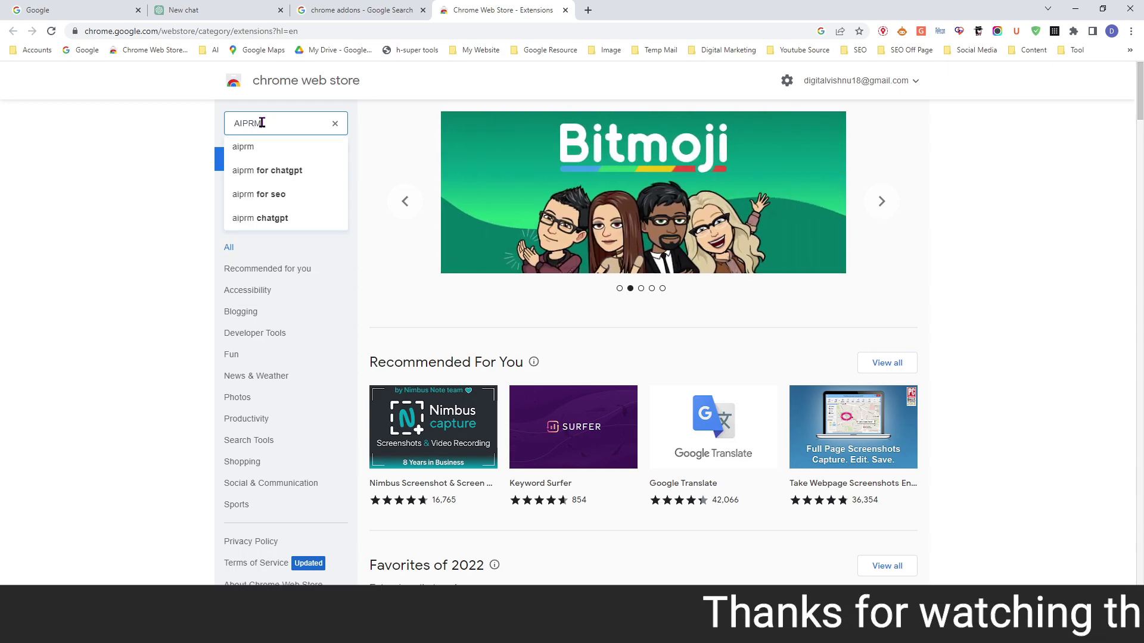
left_click(262, 172)
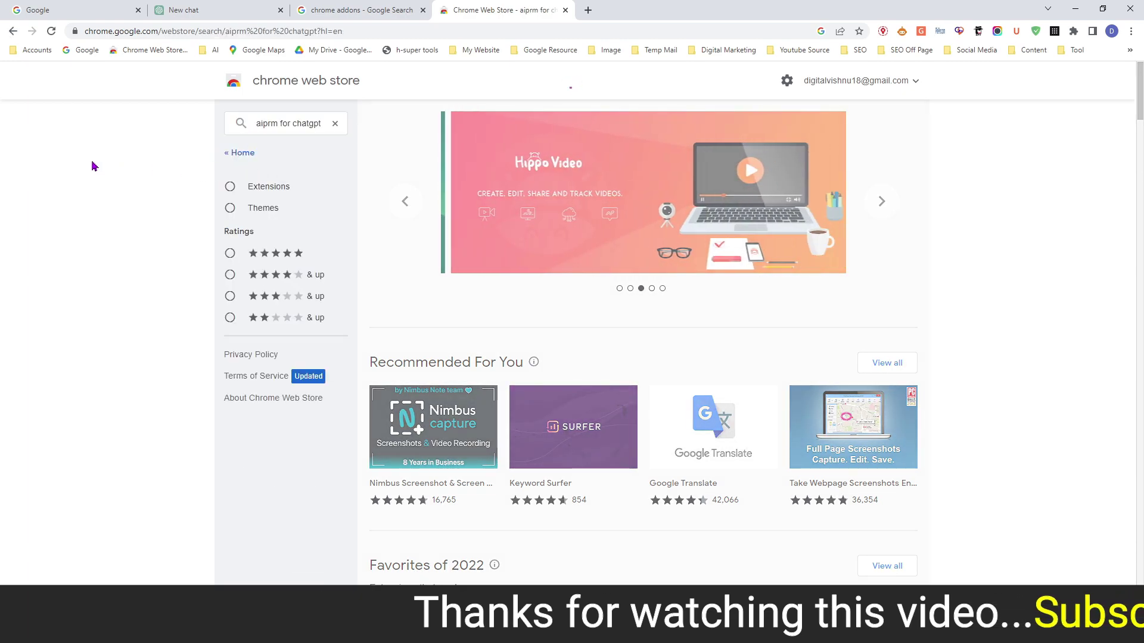